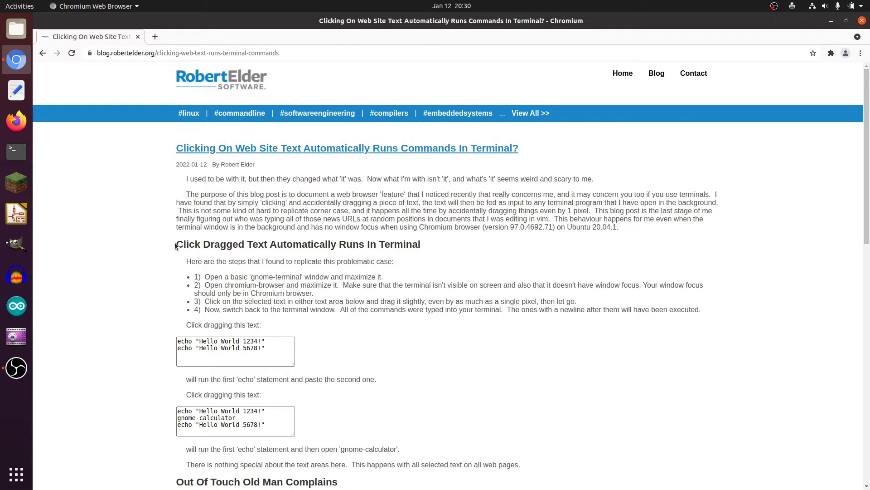
Highlight 'Dragged' in the heading 'Click Dragged Text Automatically Runs In Terminal'.
double_click(219, 244)
Close Chromium and open a maximized GNOME Terminal window at an empty prompt.
click(862, 20)
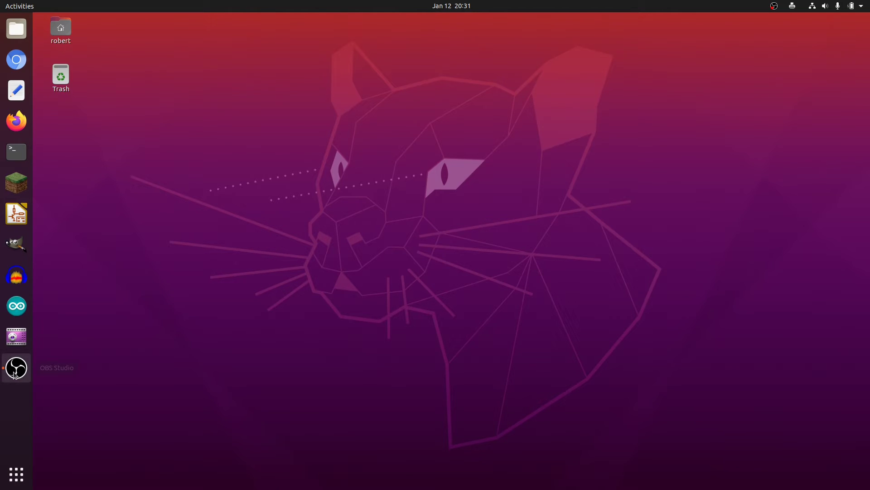
click(16, 152)
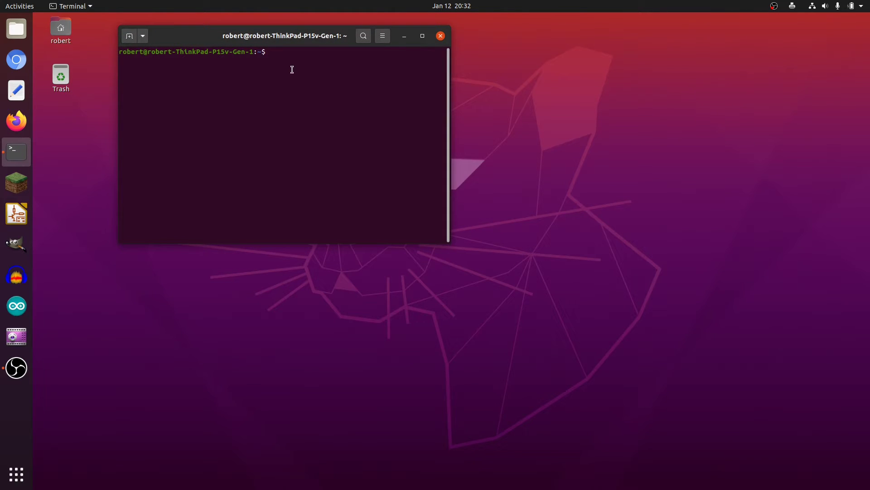
double_click(317, 38)
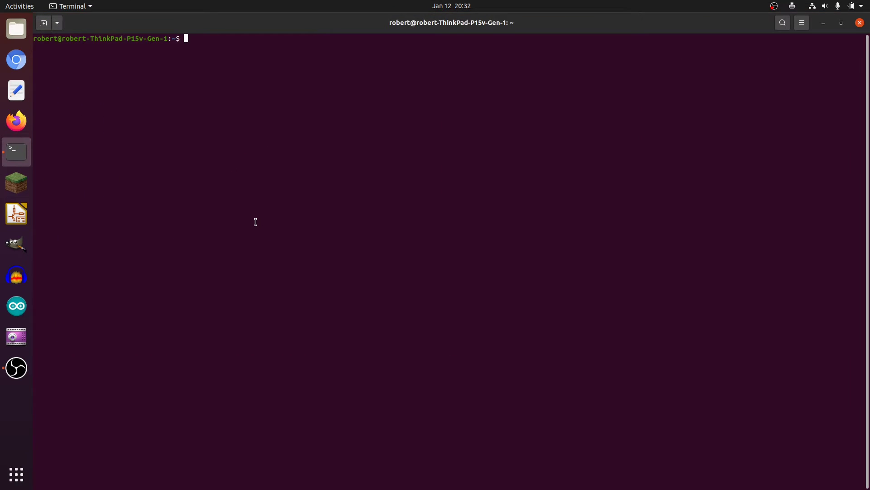
Reopen the blog post in Chromium, select both echo lines in the first text box, and nudge them.
click(16, 61)
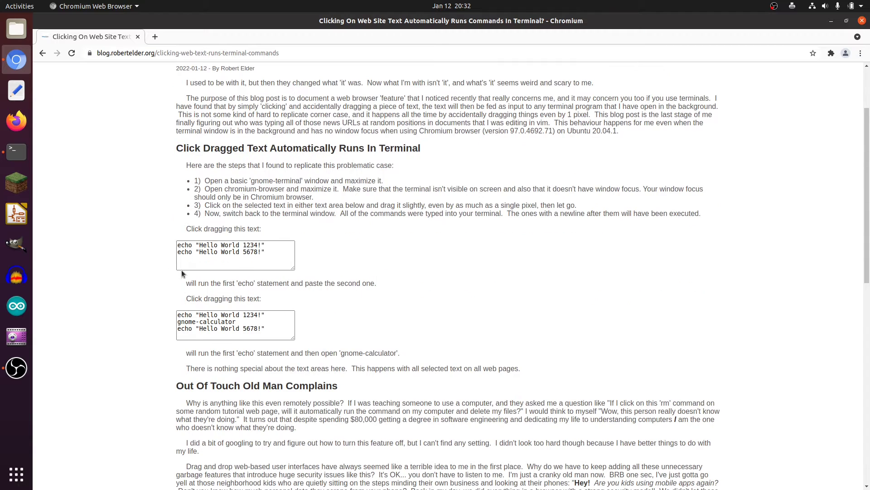
click(223, 247)
key(ctrl+a)
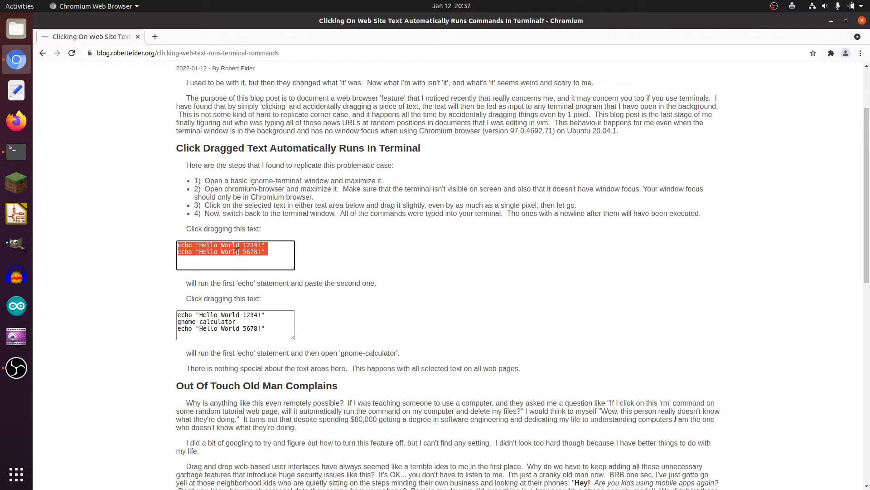
drag(238, 248, 241, 249)
Verify the terminal printed Hello World 1234! and 5678!, then return to Chromium.
click(13, 153)
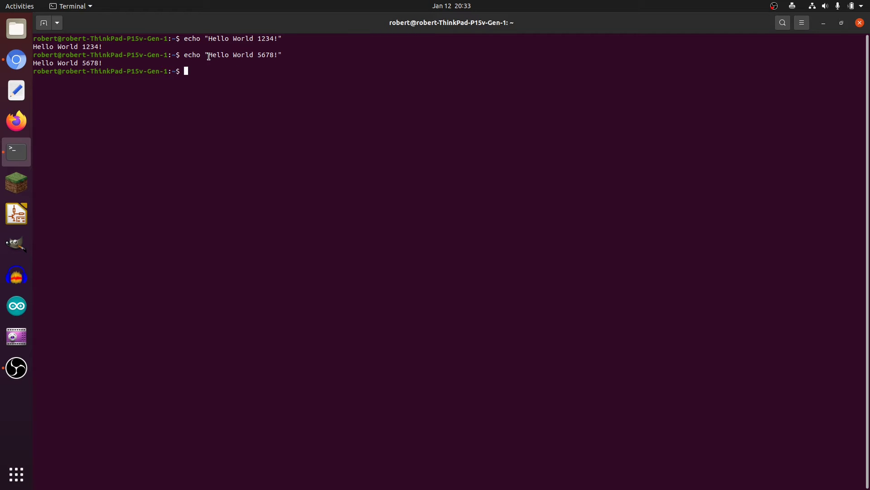
drag(208, 56, 275, 167)
click(275, 166)
click(17, 60)
scroll(290, 256, down, 1)
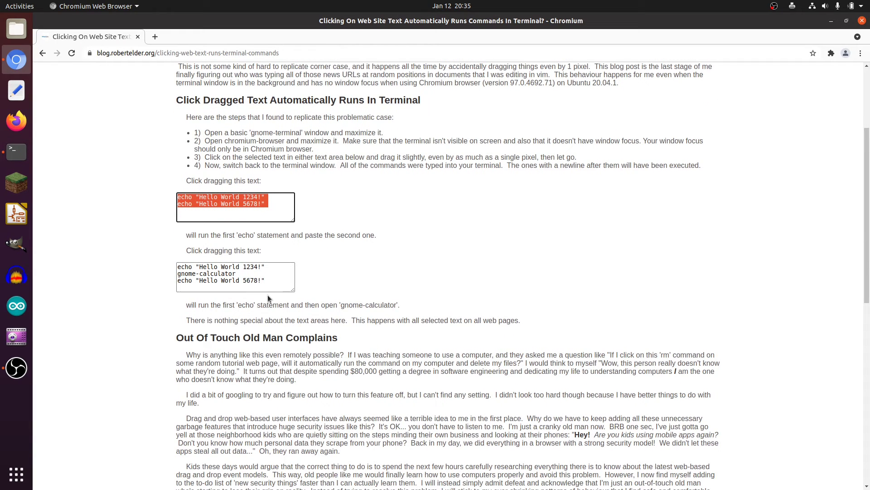
Select all three lines in the second text box and drag them slightly to launch gnome-calculator.
click(218, 272)
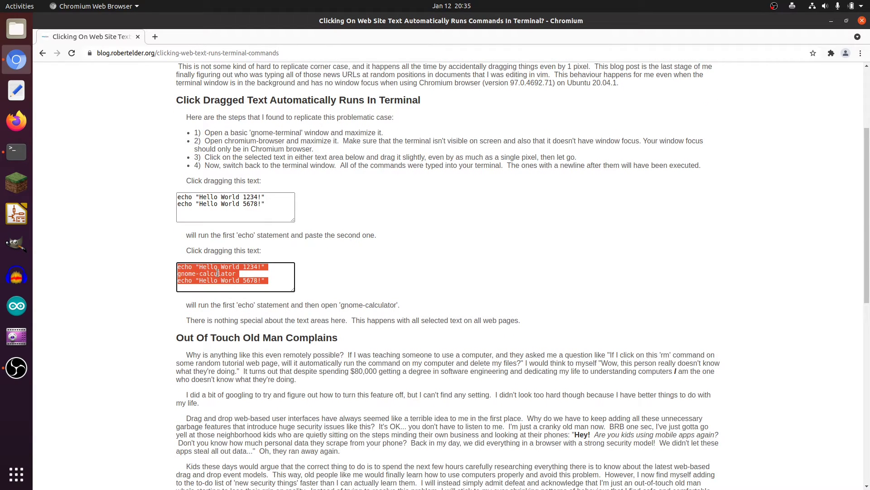
click(218, 273)
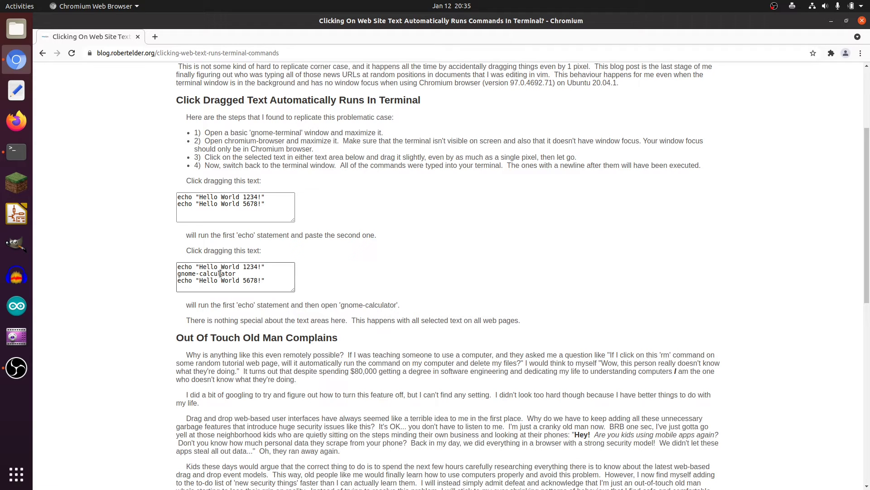
click(220, 273)
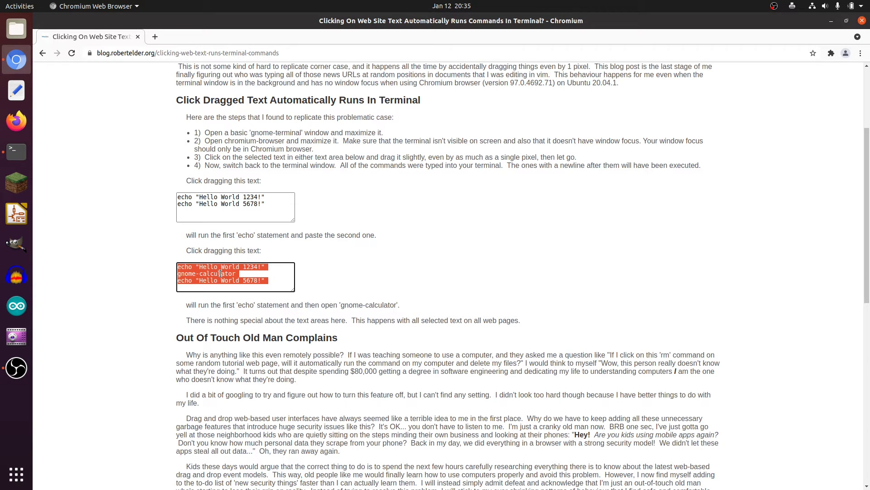
drag(221, 274, 225, 271)
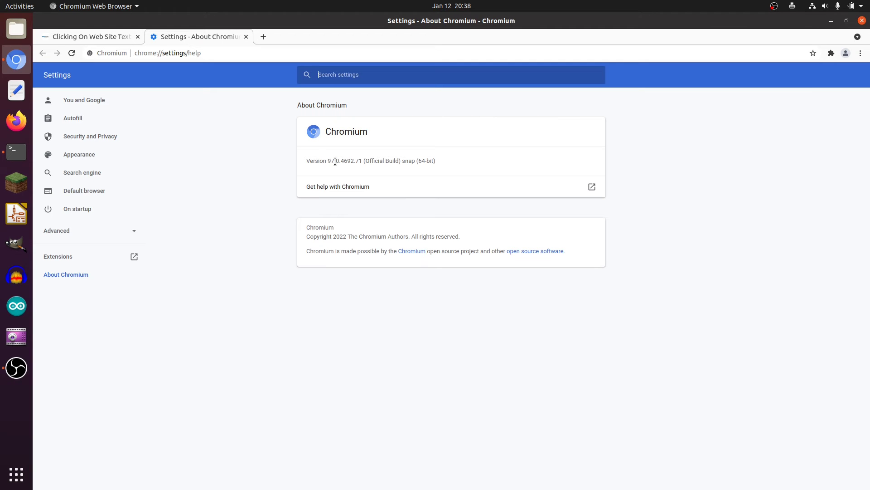
Leave the About page showing version 97.0.4692.71 for the blog post tab.
key(ctrl+Page_Up)
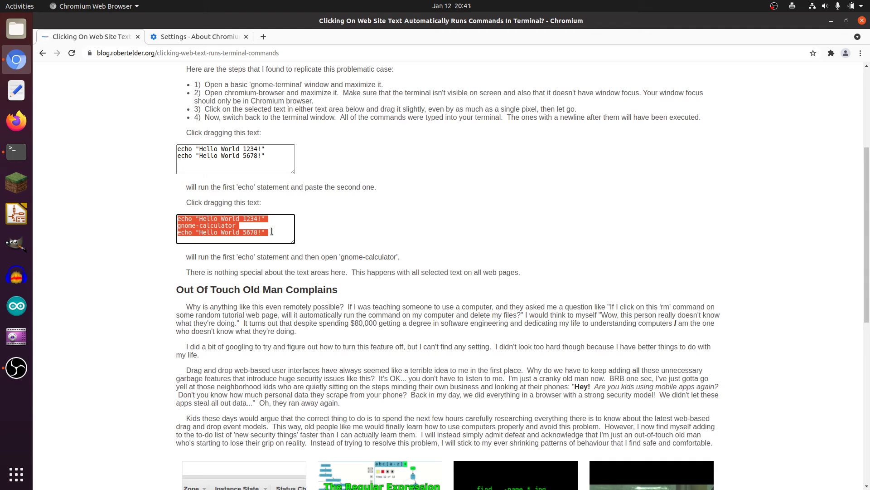
Highlight the second text box's three command lines and drag them to reopen Calculator.
click(272, 231)
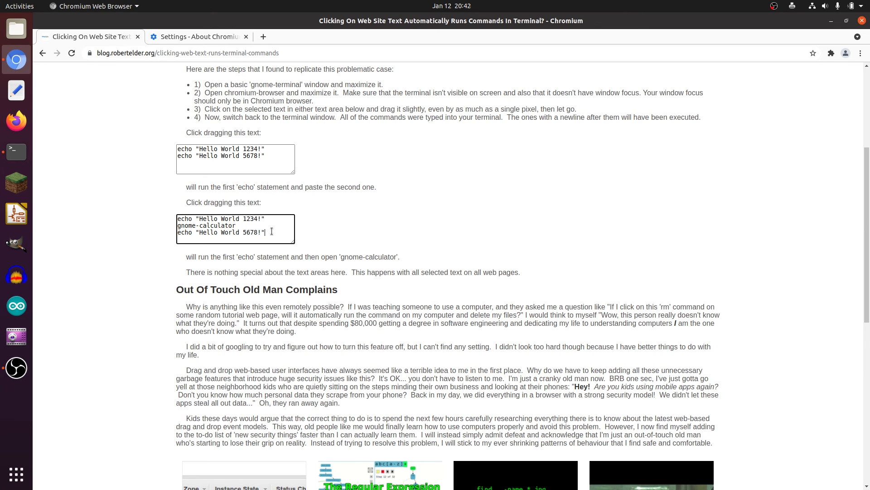
key(ctrl+a)
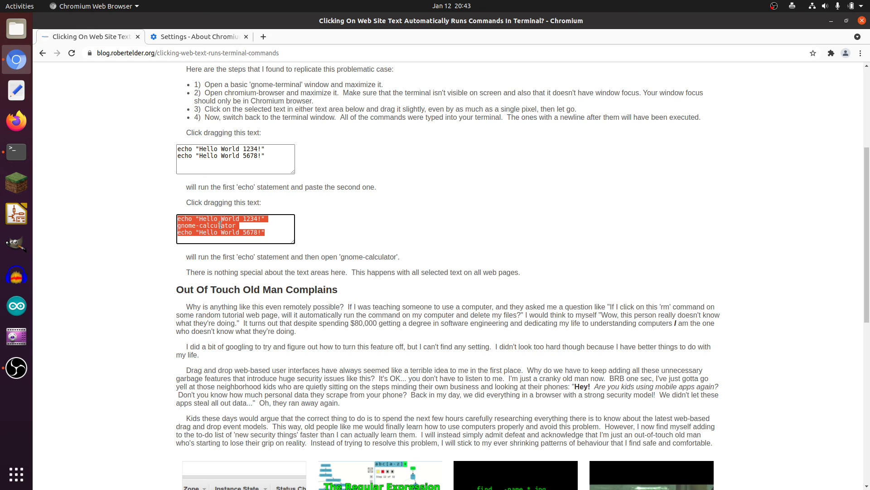
drag(220, 226, 228, 250)
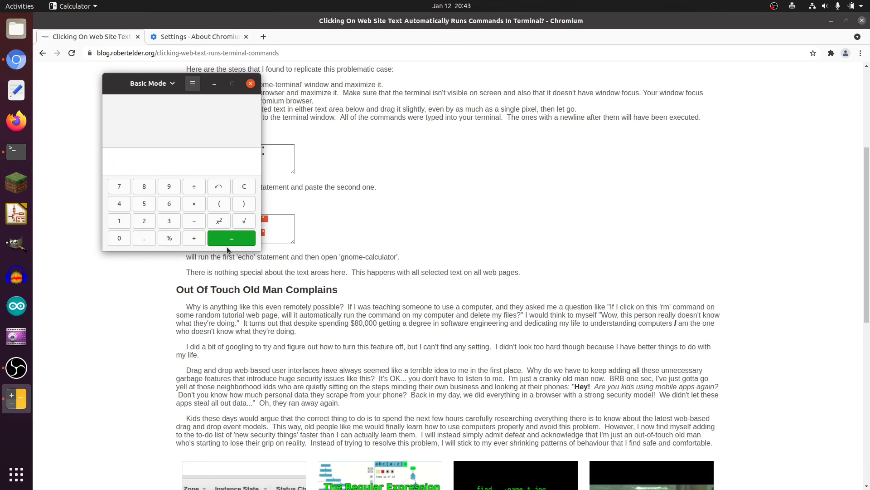